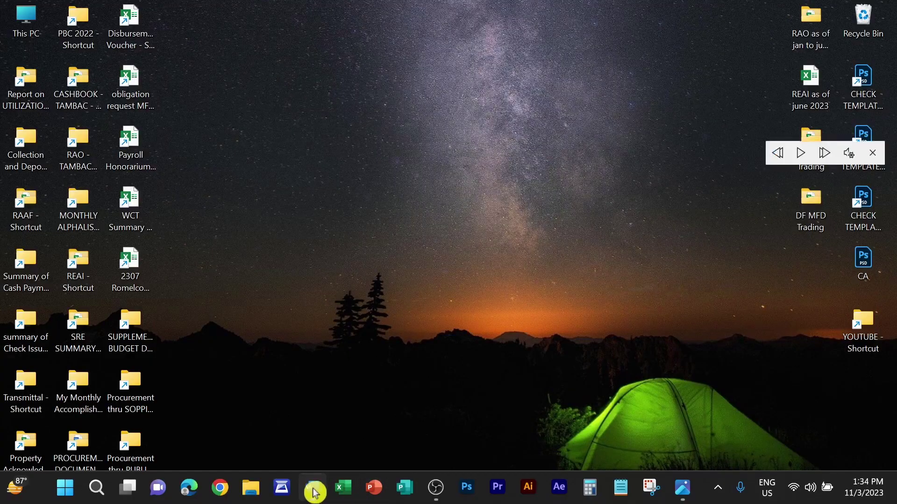
Bring Document1, with its four paragraphs of sample text (388 words), to the front and scroll through it
{"action": "left_click", "coordinate": [313, 487]}
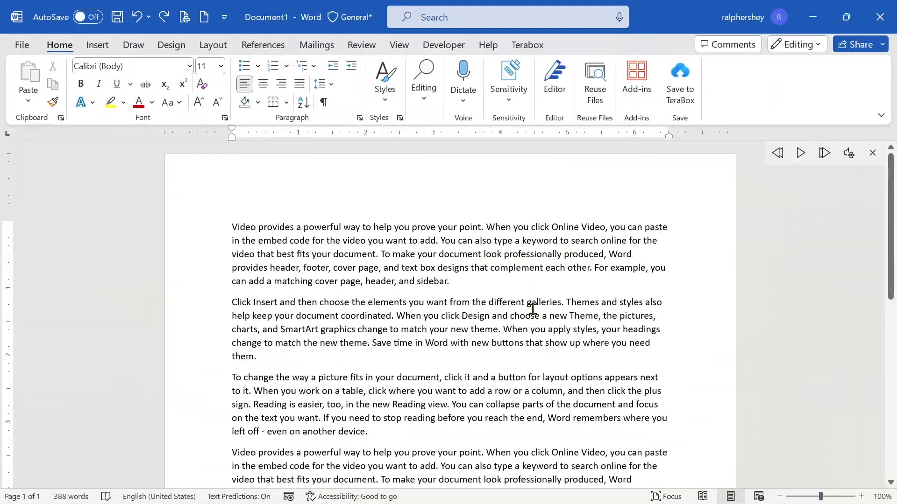
{"action": "scroll", "coordinate": [562, 332], "scroll_direction": "down", "scroll_amount": 2}
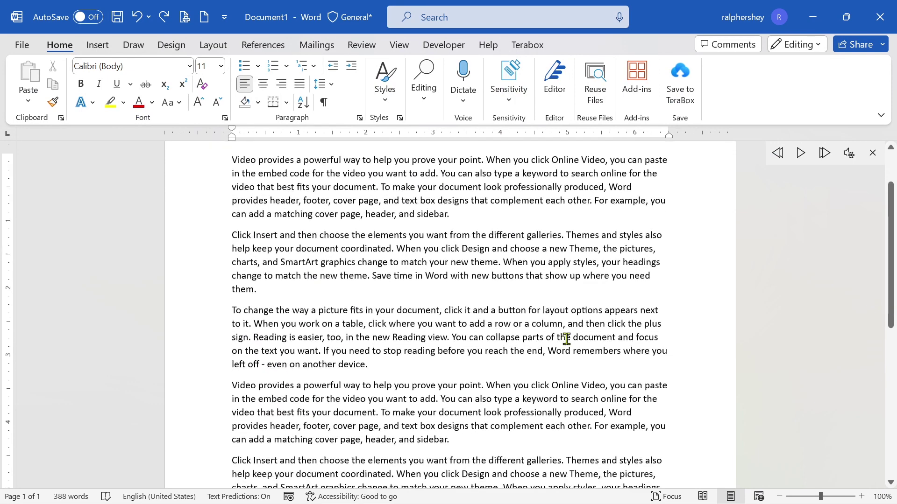
{"action": "scroll", "coordinate": [565, 337], "scroll_direction": "up", "scroll_amount": 1}
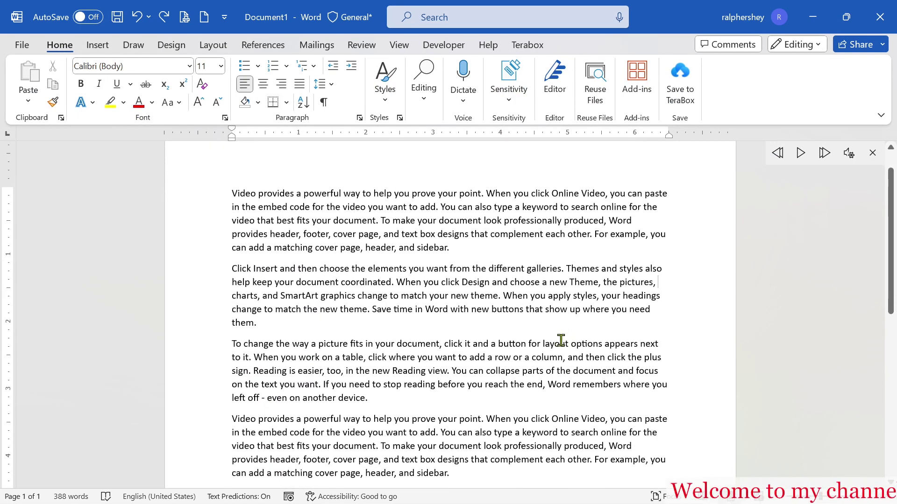
{"action": "scroll", "coordinate": [551, 341], "scroll_direction": "up", "scroll_amount": 1}
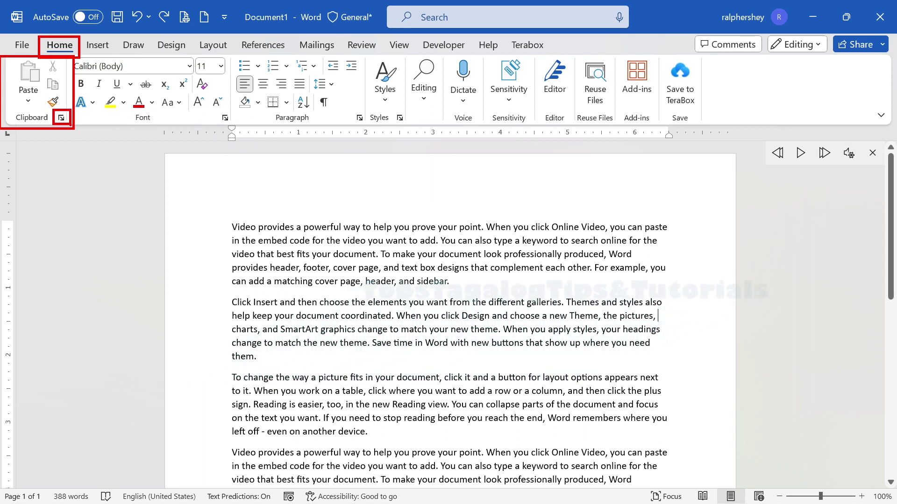
Open the Clipboard pane and copy the opening paragraph's first two sentences into it
{"action": "left_click", "coordinate": [61, 118]}
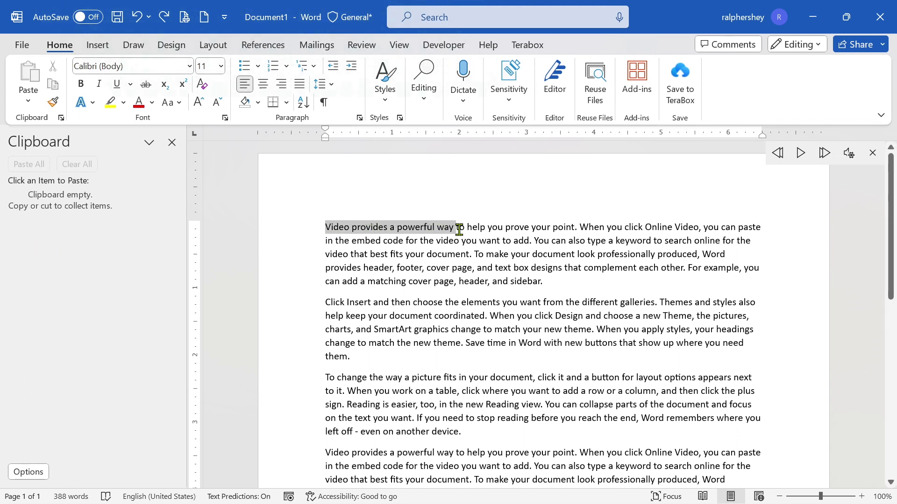
{"action": "left_click_drag", "start_coordinate": [502, 233], "coordinate": [530, 239]}
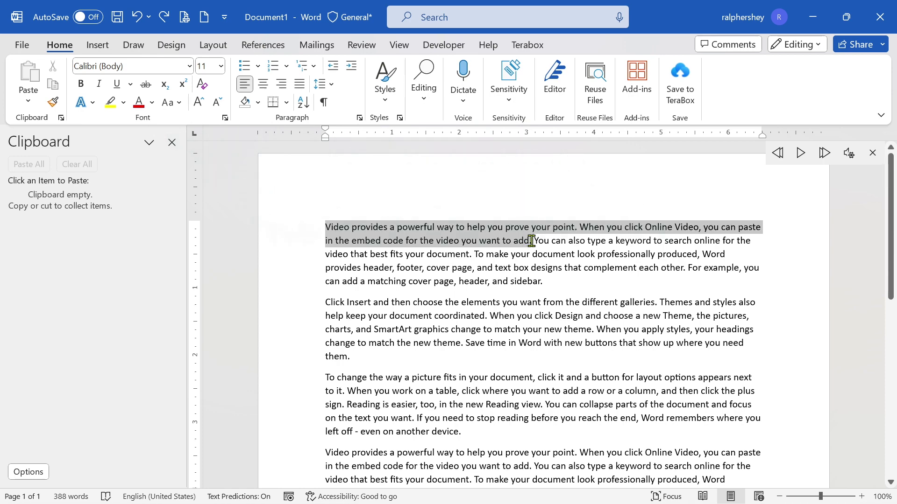
{"action": "right_click", "coordinate": [511, 237]}
{"action": "left_click", "coordinate": [545, 279]}
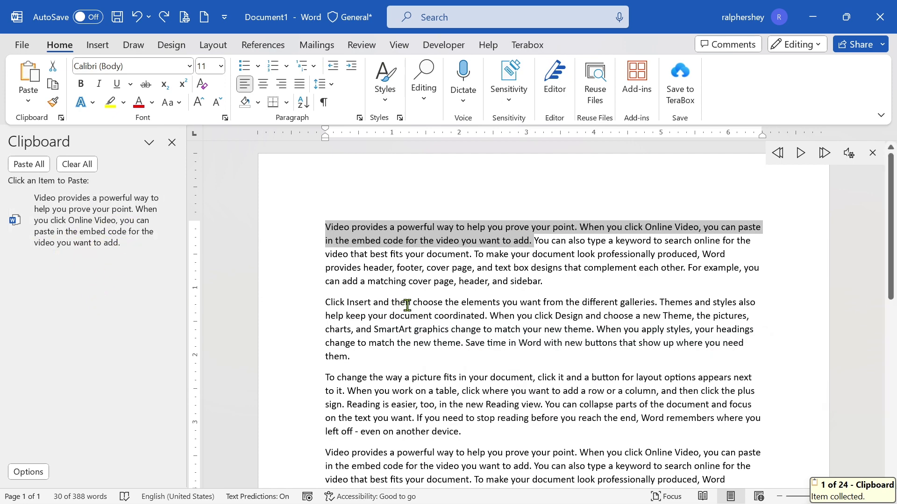
{"action": "scroll", "coordinate": [406, 304], "scroll_direction": "down", "scroll_amount": 2}
Copy the sentence 'To change the way a picture fits in your document…', ending 'to it.', as a second item
{"action": "left_click", "coordinate": [476, 324]}
{"action": "scroll", "coordinate": [465, 327], "scroll_direction": "down", "scroll_amount": 2}
{"action": "scroll", "coordinate": [446, 309], "scroll_direction": "up", "scroll_amount": 2}
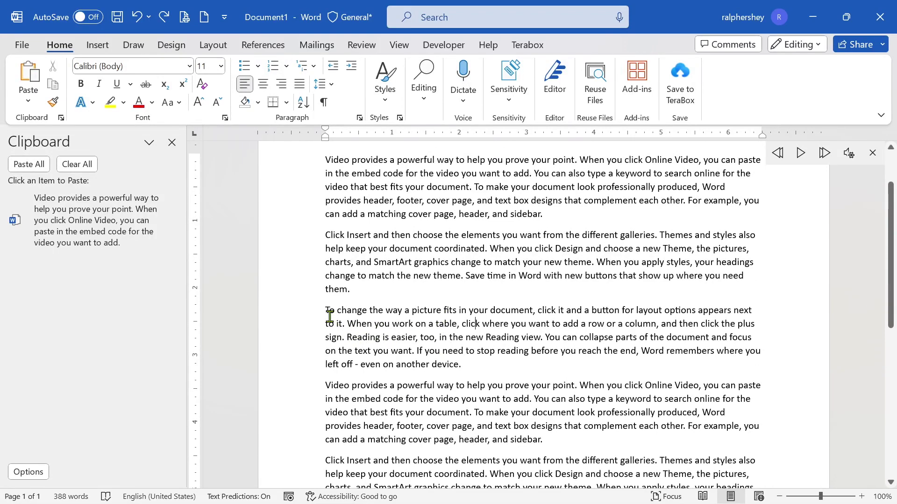
{"action": "left_click_drag", "start_coordinate": [345, 311], "coordinate": [642, 324]}
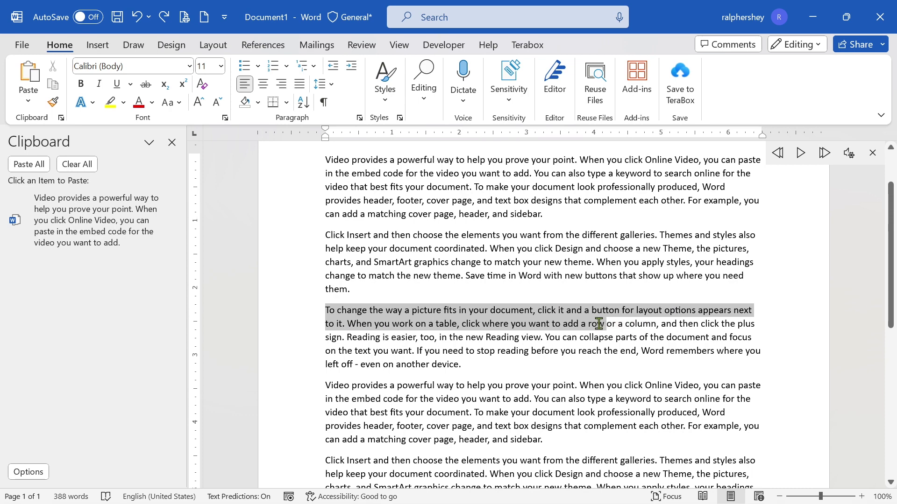
{"action": "left_click_drag", "start_coordinate": [560, 323], "coordinate": [344, 323]}
{"action": "right_click", "coordinate": [334, 323]}
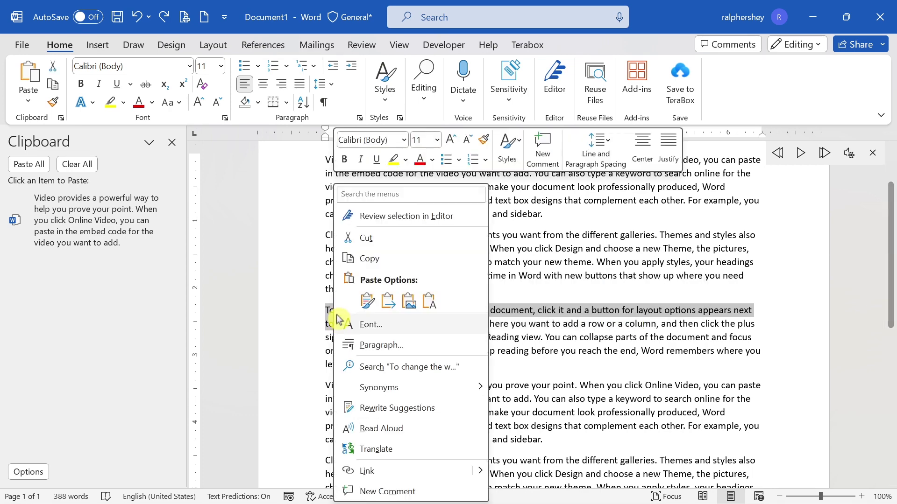
{"action": "left_click", "coordinate": [380, 262]}
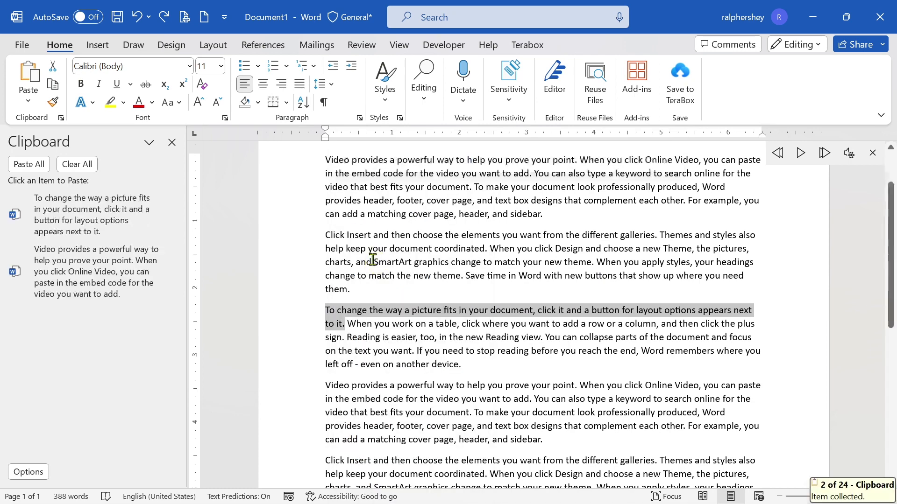
{"action": "scroll", "coordinate": [520, 290], "scroll_direction": "down", "scroll_amount": 2}
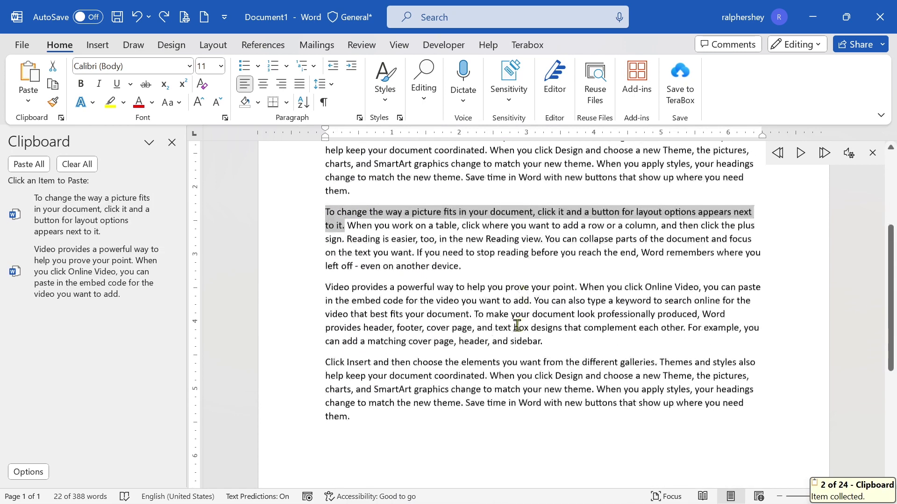
{"action": "scroll", "coordinate": [467, 266], "scroll_direction": "up", "scroll_amount": 2}
{"action": "scroll", "coordinate": [420, 243], "scroll_direction": "up", "scroll_amount": 2}
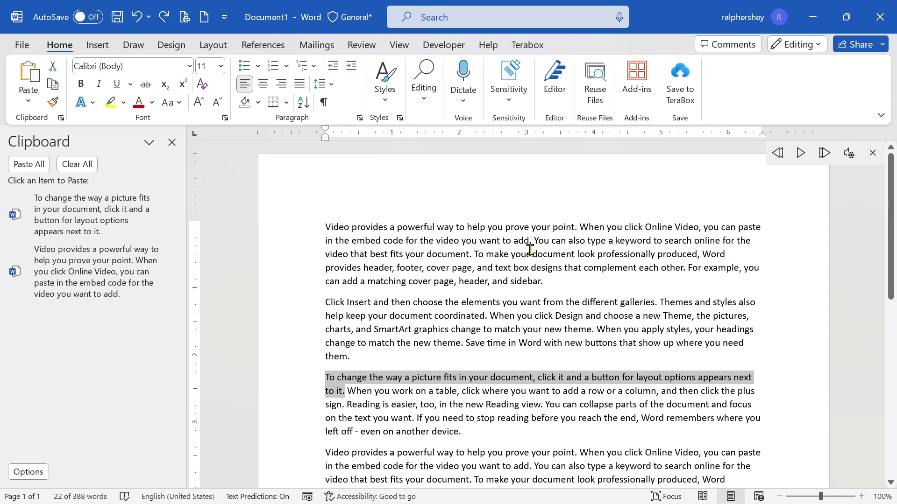
Select the whole 'Video provides a powerful way…' paragraph through 'sidebar.' and copy it with Ctrl+C
{"action": "key", "text": "ctrl+c"}
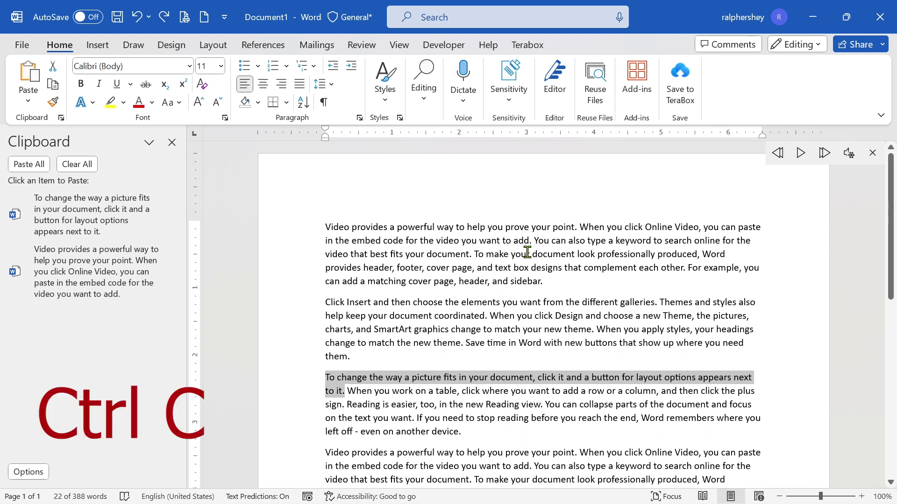
{"action": "key", "text": "ctrl+v"}
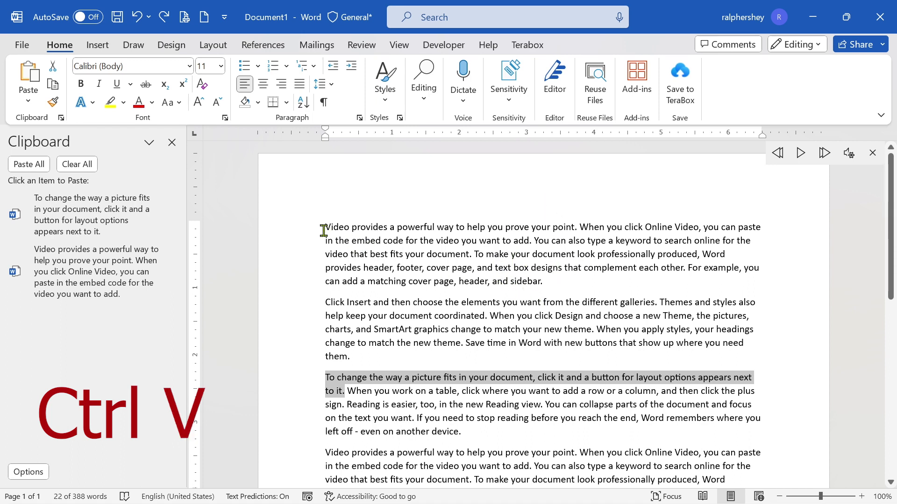
{"action": "left_click_drag", "start_coordinate": [329, 227], "coordinate": [614, 241]}
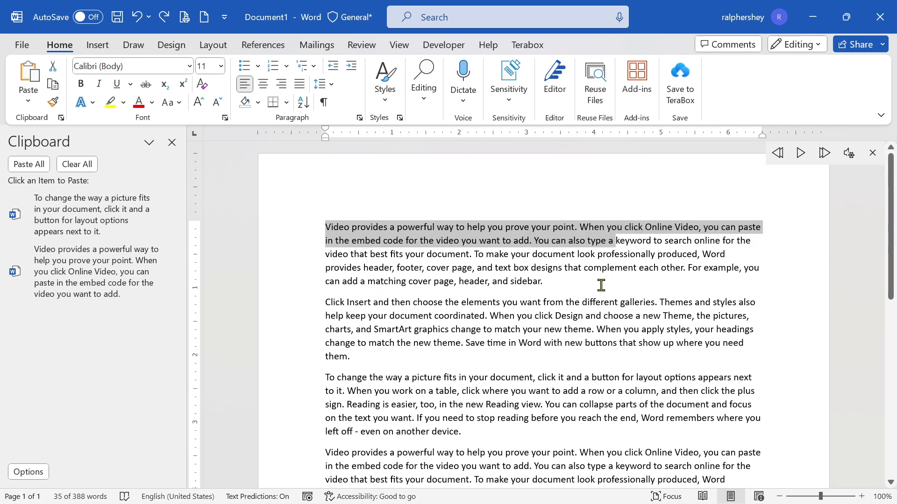
{"action": "scroll", "coordinate": [524, 373], "scroll_direction": "down", "scroll_amount": 3}
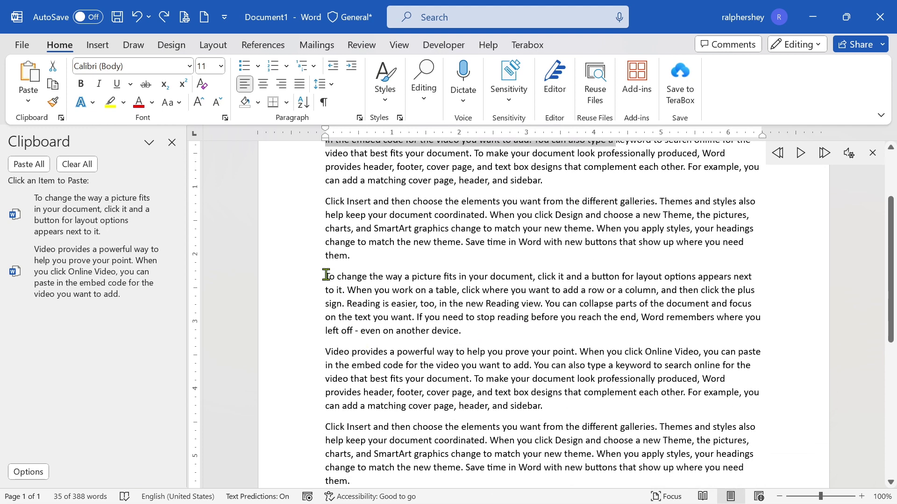
{"action": "left_click_drag", "start_coordinate": [326, 274], "coordinate": [482, 285]}
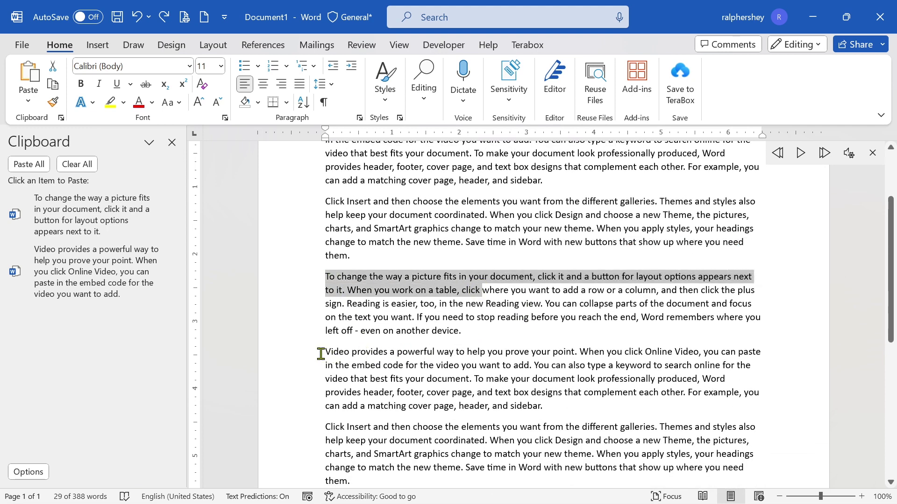
{"action": "left_click_drag", "start_coordinate": [321, 354], "coordinate": [373, 354]}
{"action": "left_click_drag", "start_coordinate": [478, 358], "coordinate": [502, 361]}
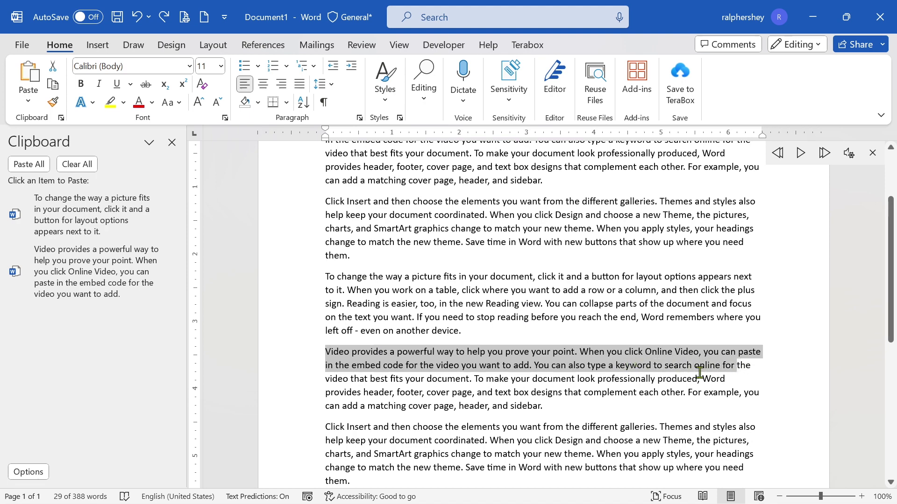
{"action": "mouse_move", "coordinate": [699, 372]}
{"action": "left_mouse_down"}
{"action": "mouse_move", "coordinate": [467, 379]}
{"action": "mouse_move", "coordinate": [392, 392]}
{"action": "mouse_move", "coordinate": [570, 406]}
{"action": "mouse_move", "coordinate": [546, 403]}
{"action": "left_mouse_up"}
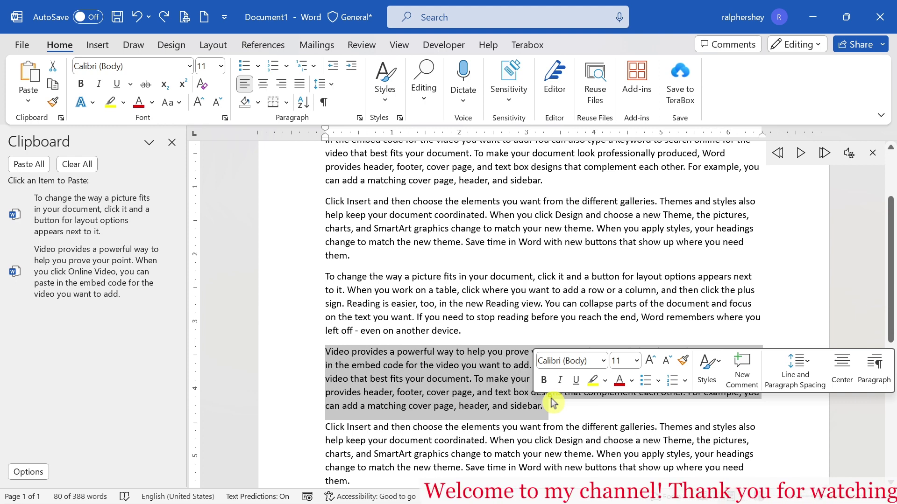
{"action": "key", "text": "ctrl+c"}
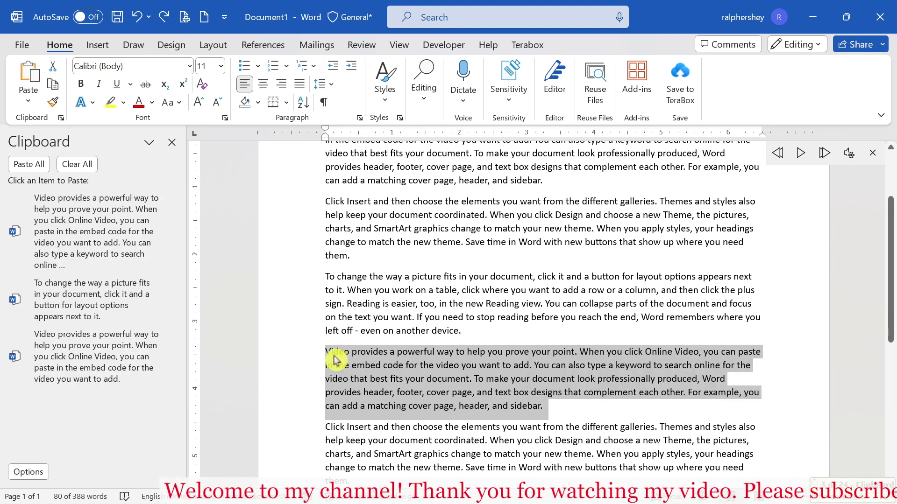
{"action": "left_click", "coordinate": [617, 332]}
{"action": "scroll", "coordinate": [527, 352], "scroll_direction": "up", "scroll_amount": 1}
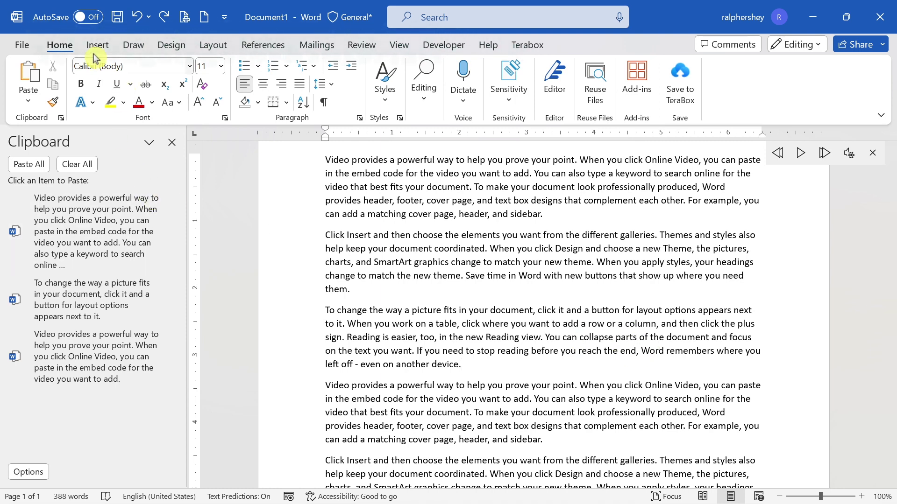
Paste the video paragraph after the third paragraph, then the video paragraph, picture-layout sentence and first two sentences at the end
{"action": "left_click", "coordinate": [38, 226]}
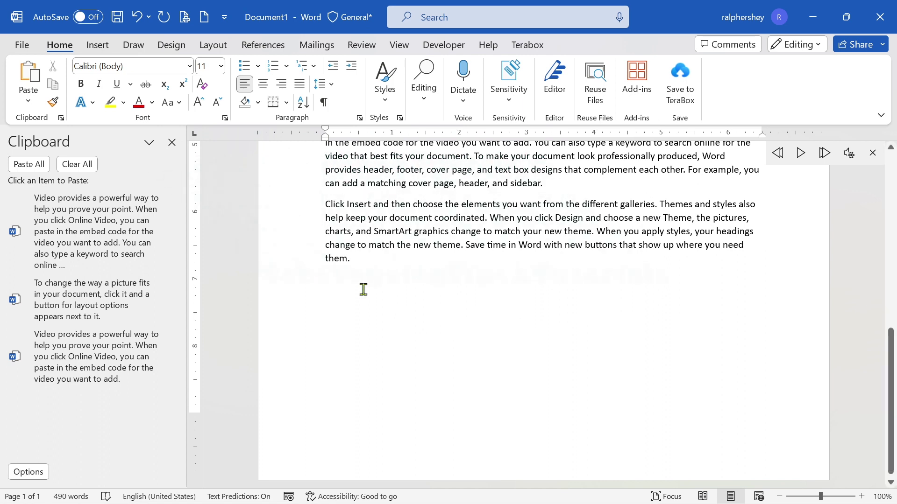
{"action": "mouse_move", "coordinate": [96, 231]}
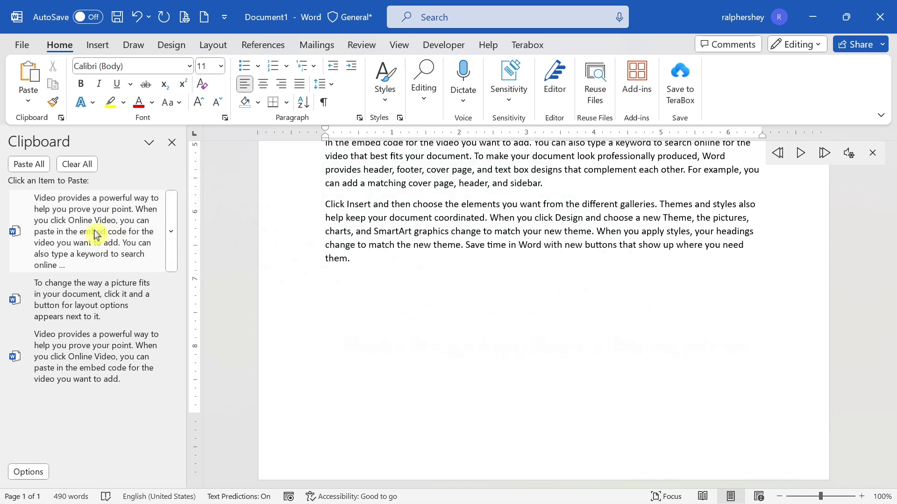
{"action": "left_click", "coordinate": [91, 234]}
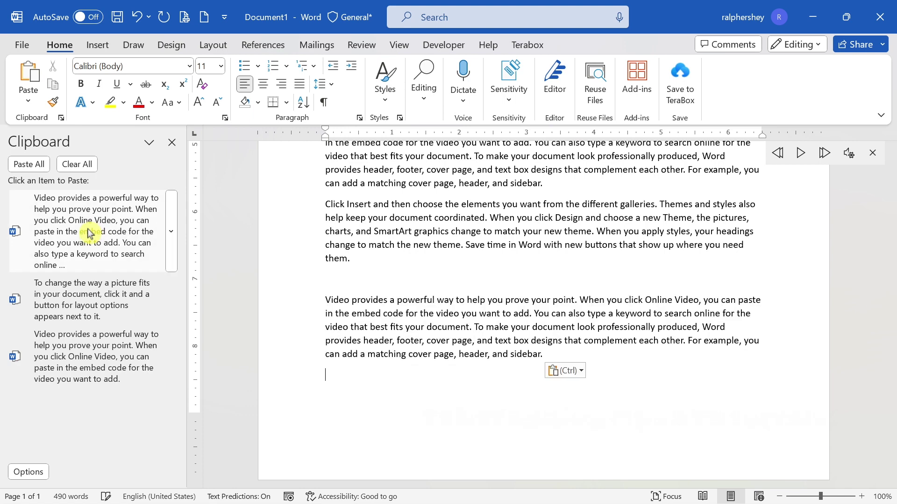
{"action": "left_click", "coordinate": [84, 306]}
{"action": "left_click", "coordinate": [70, 358]}
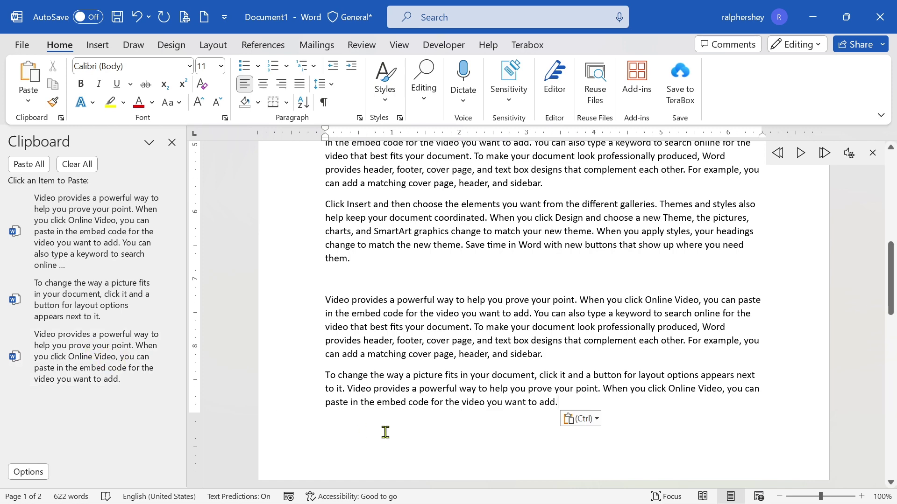
Scroll through the 622-word document to review the pasted text
{"action": "scroll", "coordinate": [492, 377], "scroll_direction": "up", "scroll_amount": 5}
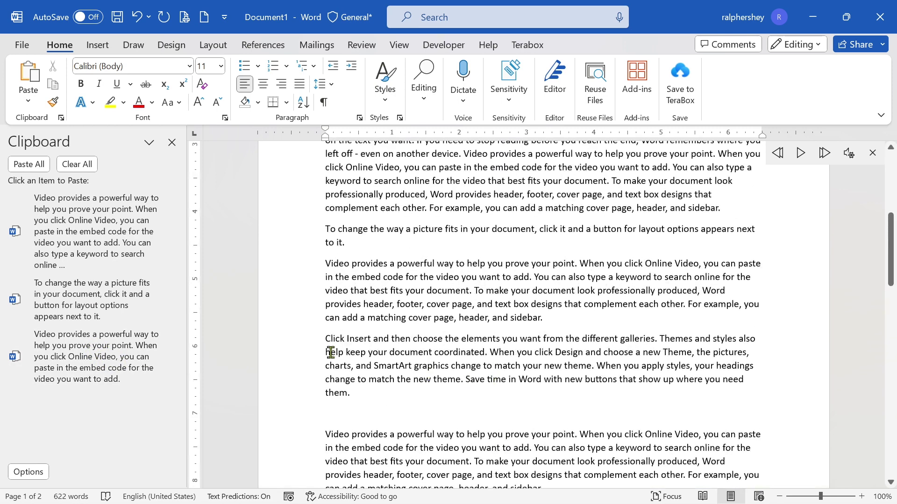
{"action": "scroll", "coordinate": [592, 226], "scroll_direction": "up", "scroll_amount": 5}
{"action": "scroll", "coordinate": [580, 300], "scroll_direction": "up", "scroll_amount": 5}
{"action": "scroll", "coordinate": [556, 299], "scroll_direction": "up", "scroll_amount": 1}
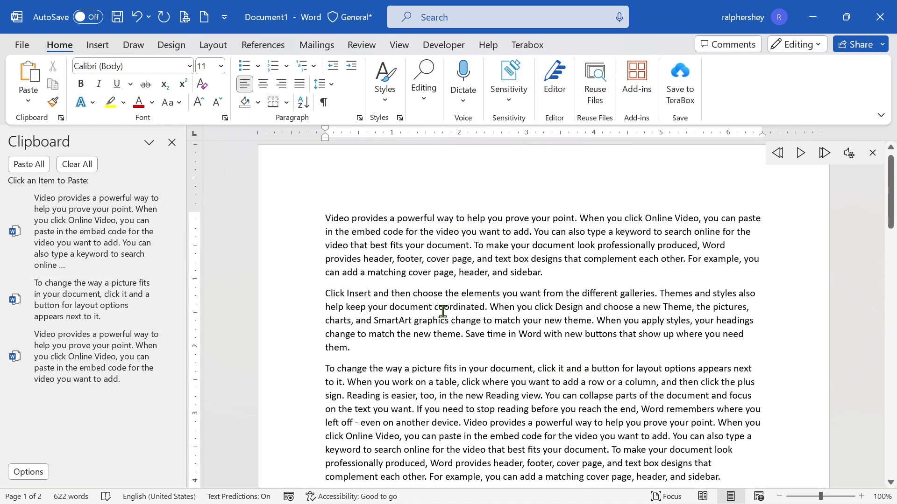
{"action": "scroll", "coordinate": [443, 311], "scroll_direction": "down", "scroll_amount": 2}
{"action": "scroll", "coordinate": [434, 295], "scroll_direction": "down", "scroll_amount": 1}
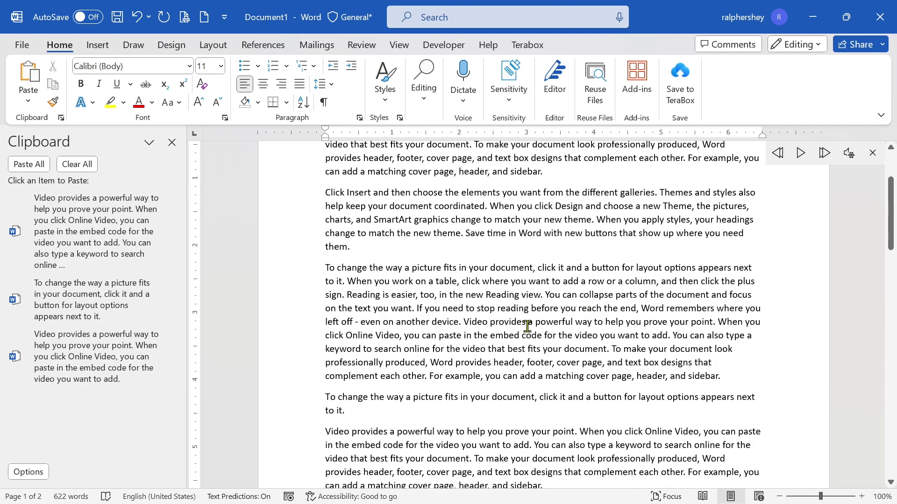
{"action": "scroll", "coordinate": [552, 314], "scroll_direction": "down", "scroll_amount": 1}
{"action": "scroll", "coordinate": [561, 314], "scroll_direction": "down", "scroll_amount": 5}
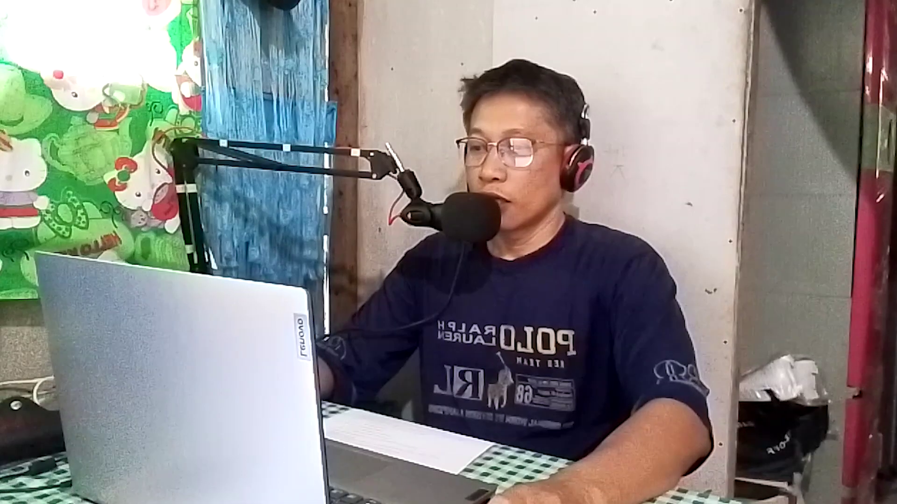